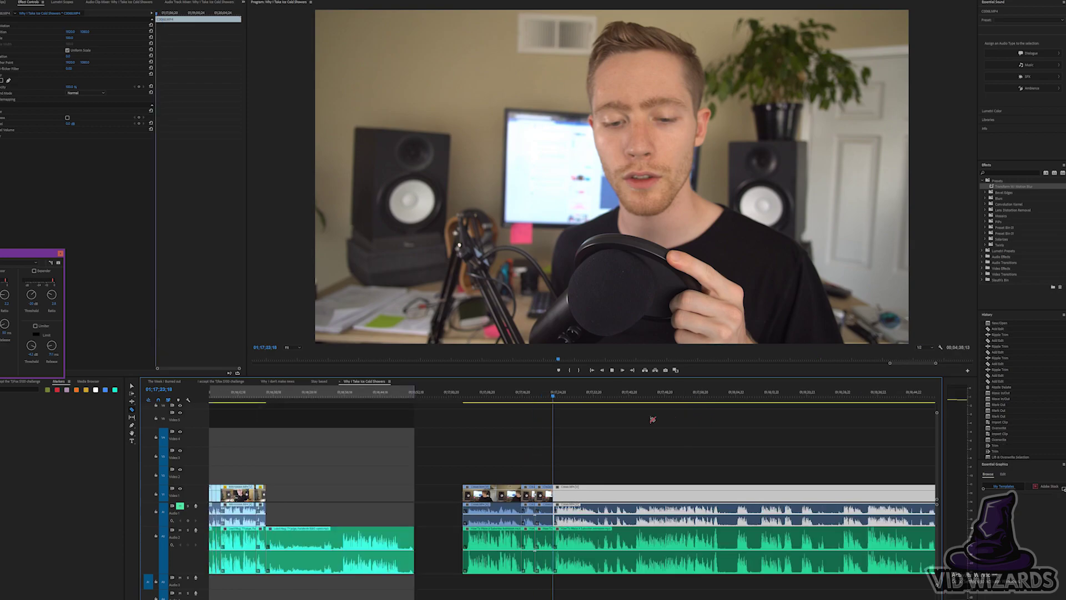
- Bring the red Subscribe button image from the Social Media Icons folder in File Explorer onto the video track above the talking clip
key(=)
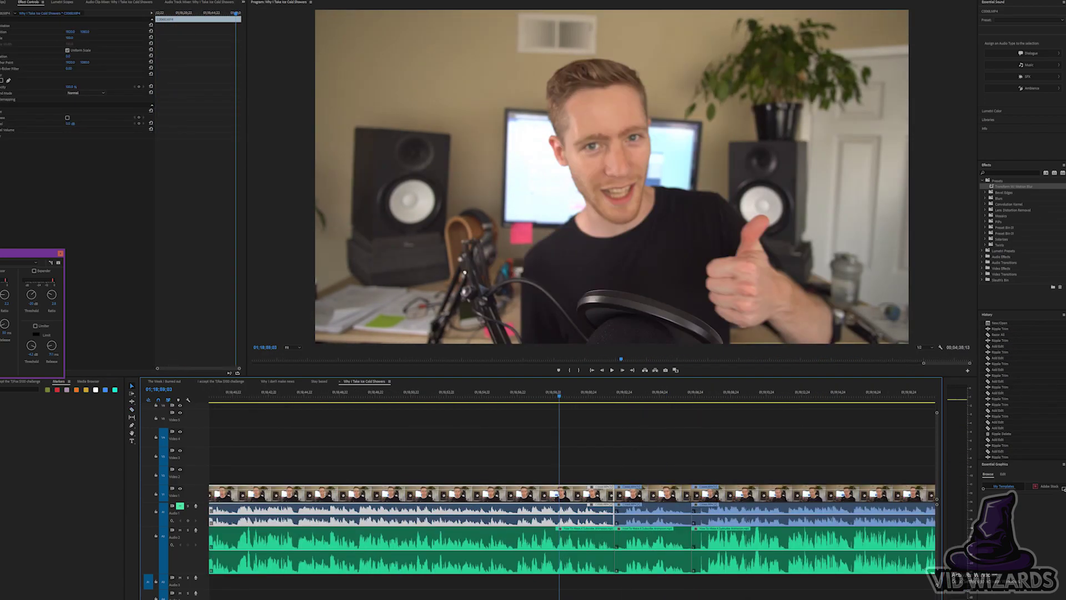
key(alt+Tab)
click(1030, 23)
drag(709, 154, 558, 476)
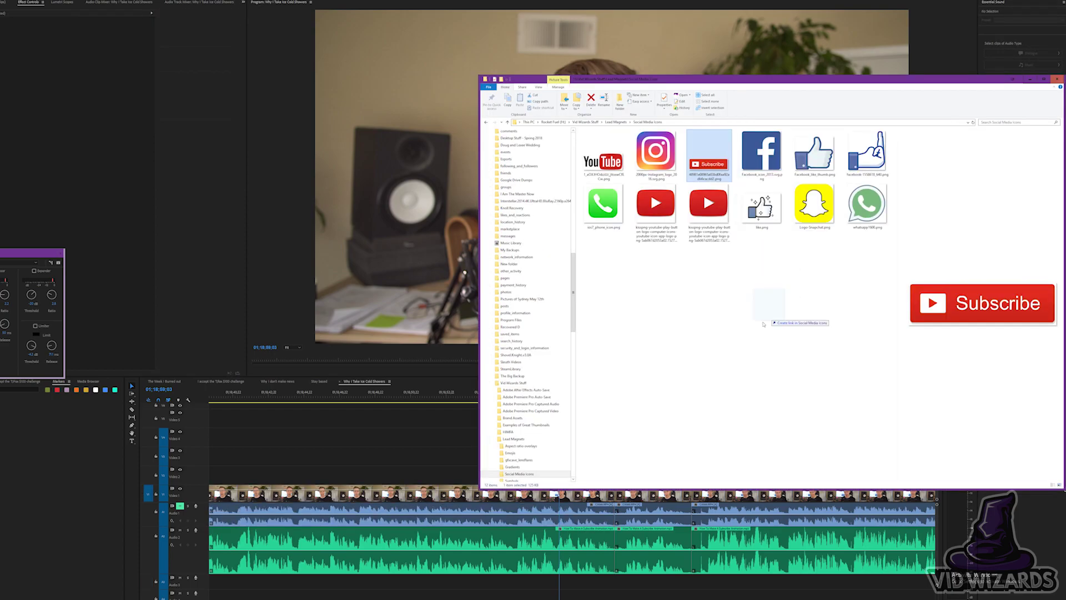
key(alt+Tab)
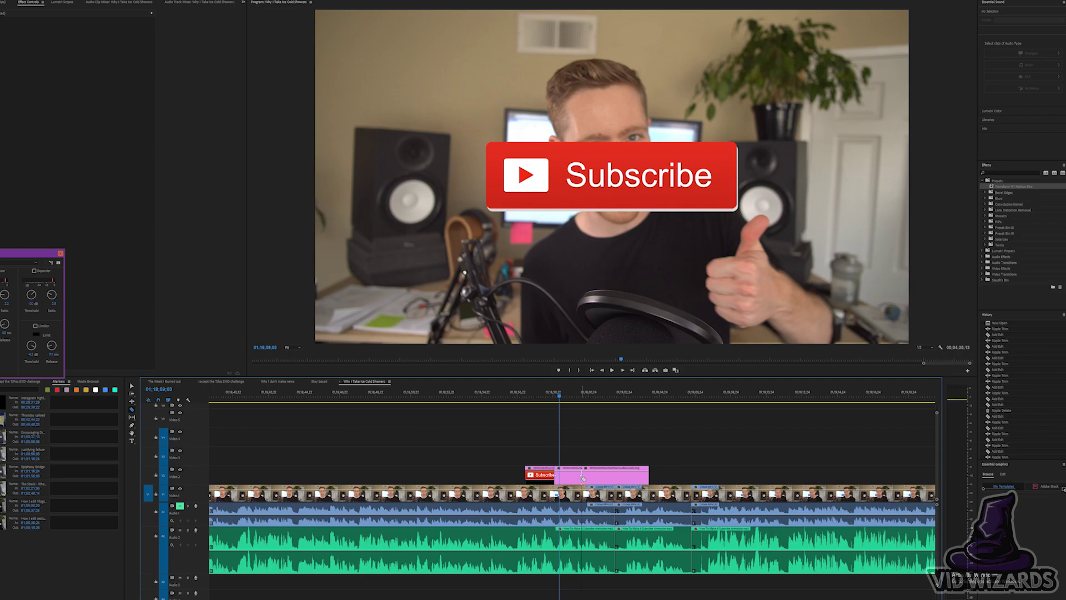
- Cut the Subscribe image clip on the timeline and delete the surplus piece
click(581, 478)
key(Delete)
click(521, 396)
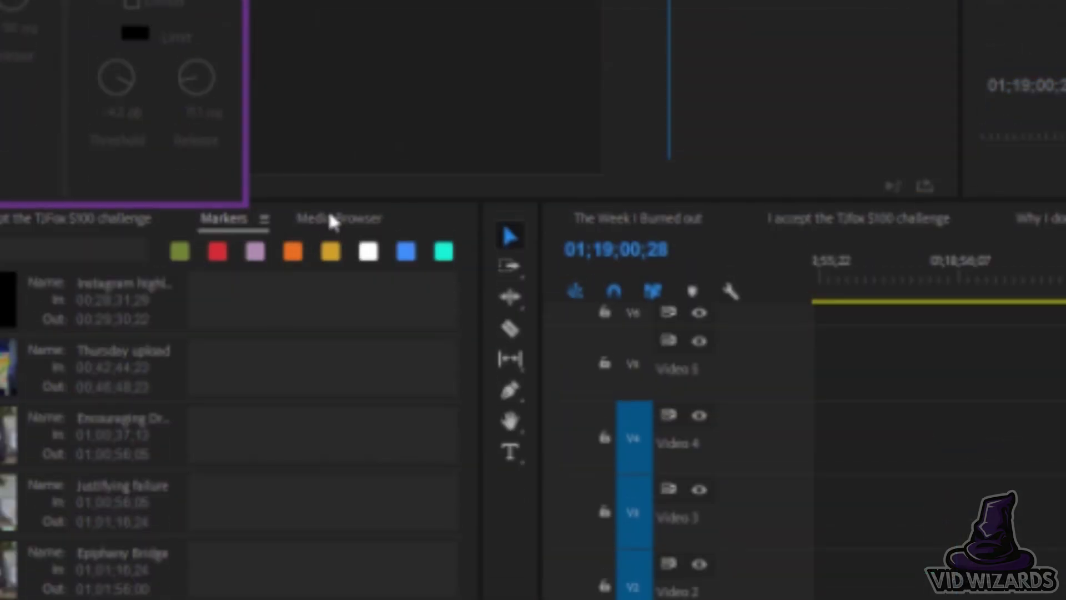
- Try Ding Ding Sound Effect.wav from the Sound FX Pack's gaming folder under the Subscribe clip and remove it again
click(85, 382)
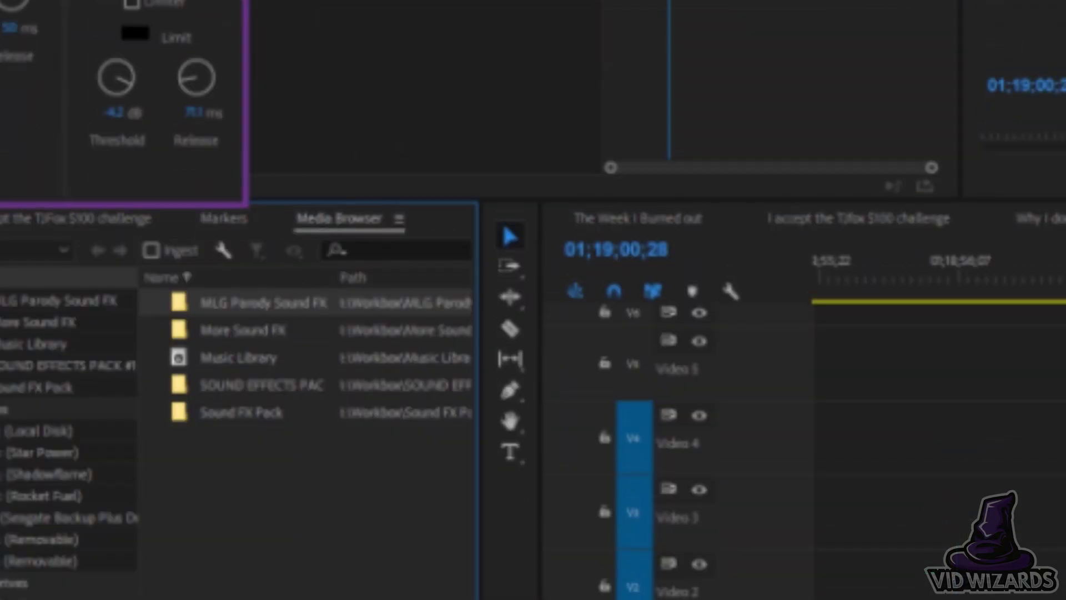
click(1, 387)
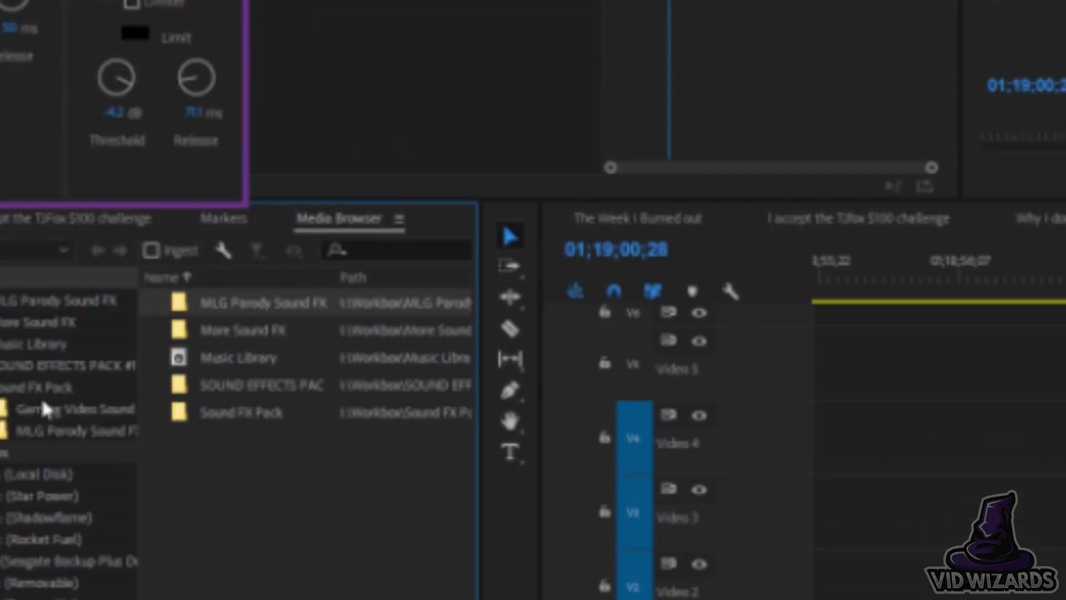
click(72, 410)
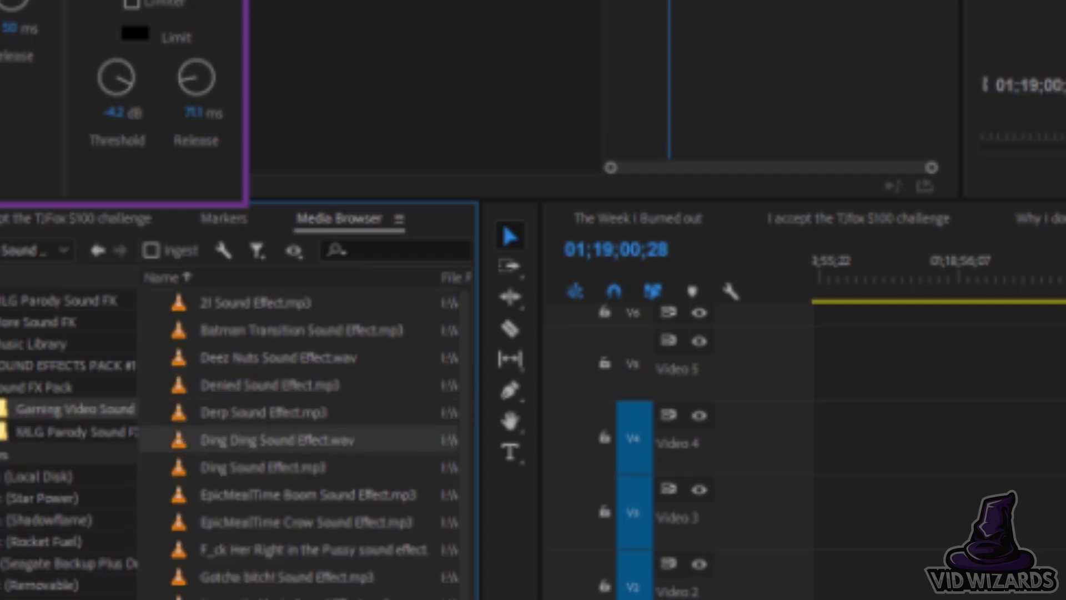
key(space)
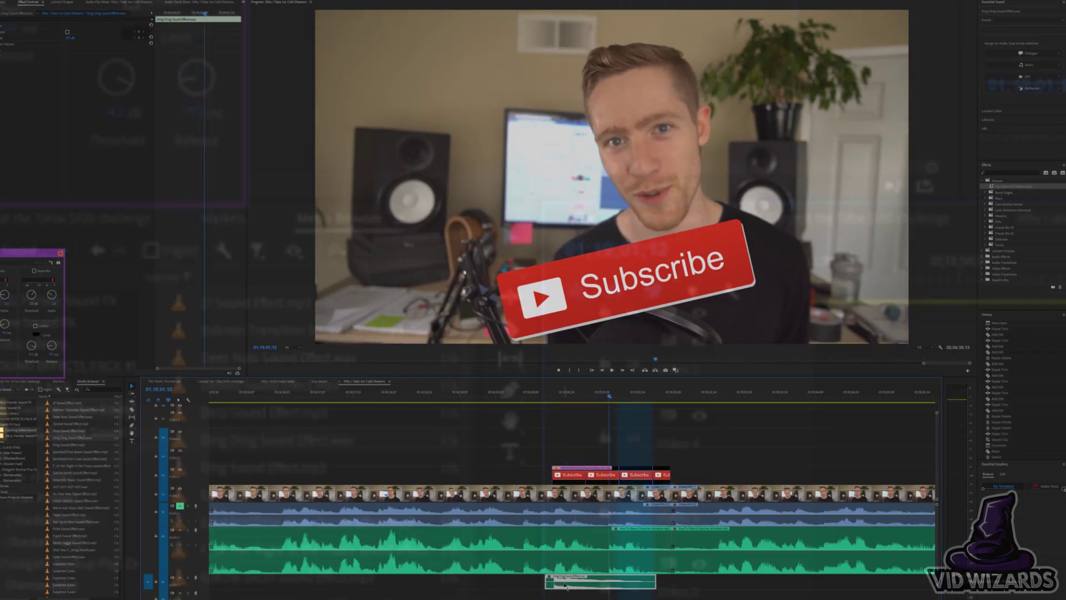
key(Delete)
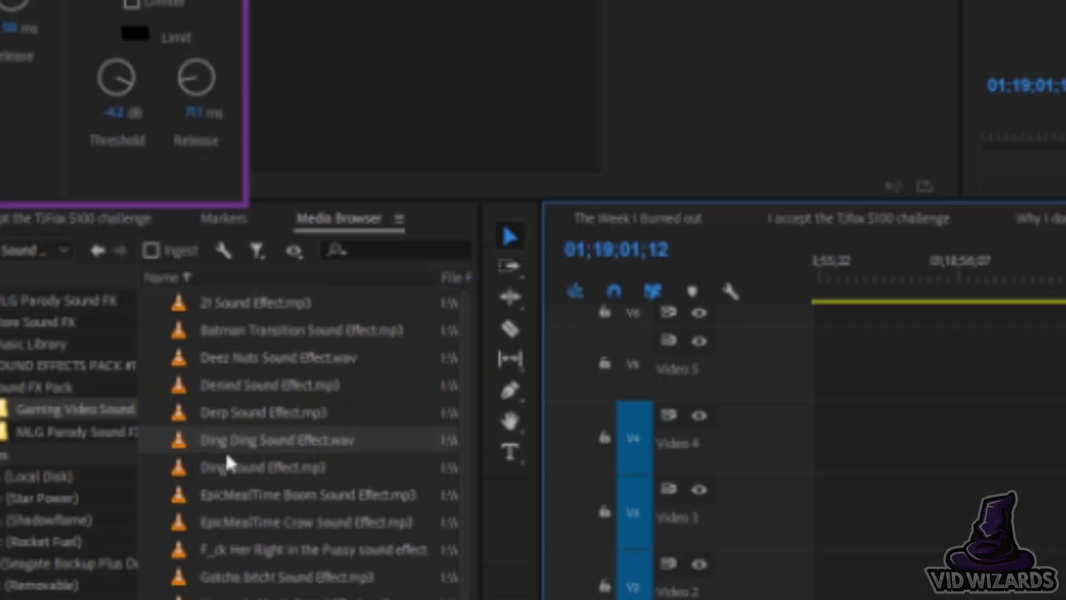
- Browse SOUND EFFECTS PACK #1 and place DING.mp3 on the audio track beneath the Subscribe clip
scroll(83, 444, down, 3)
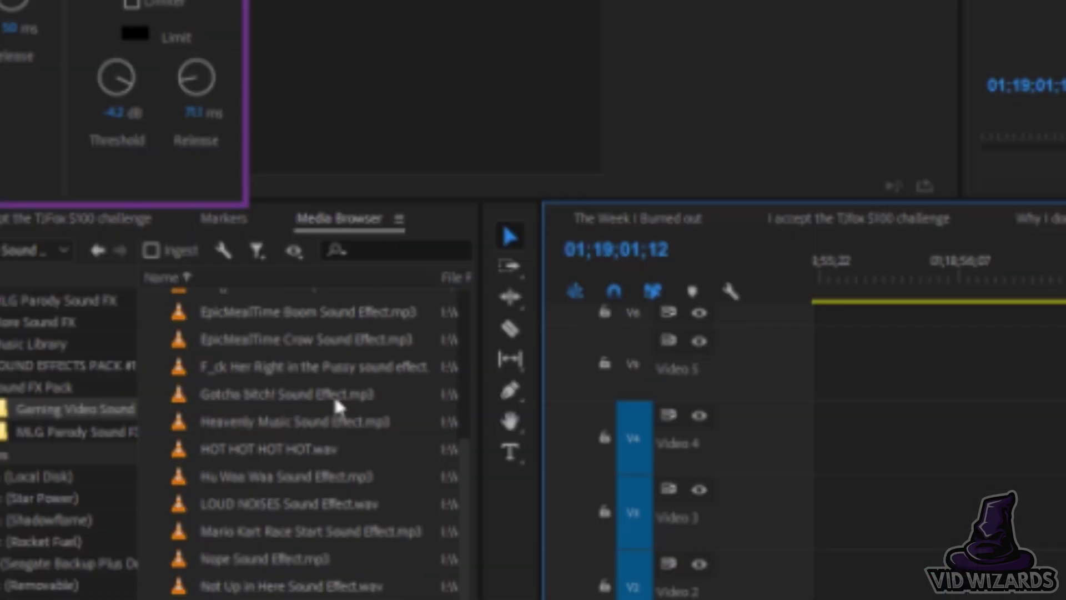
click(64, 322)
click(16, 367)
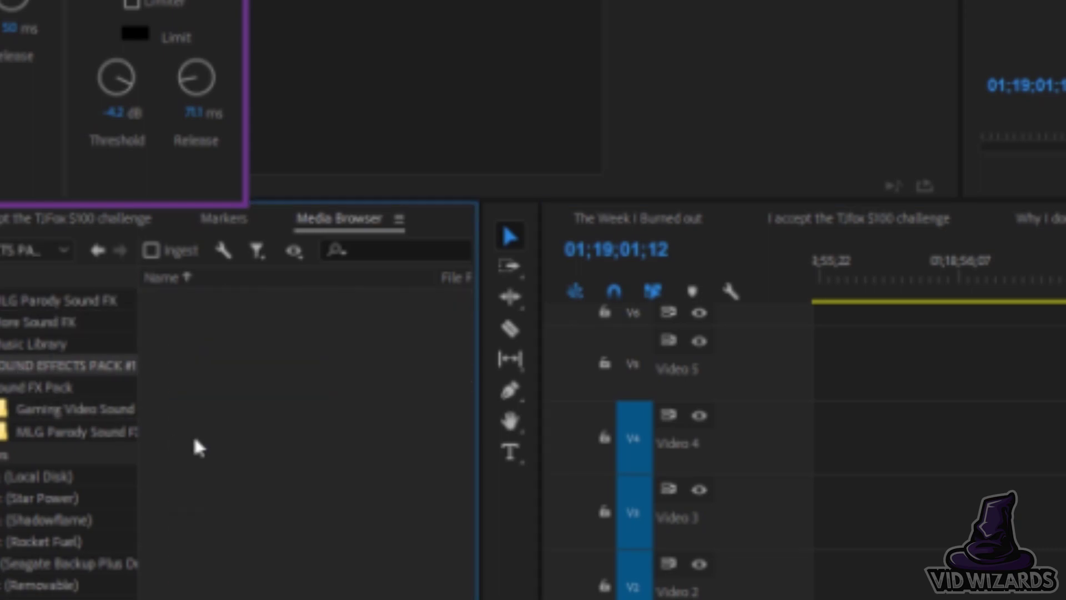
click(230, 494)
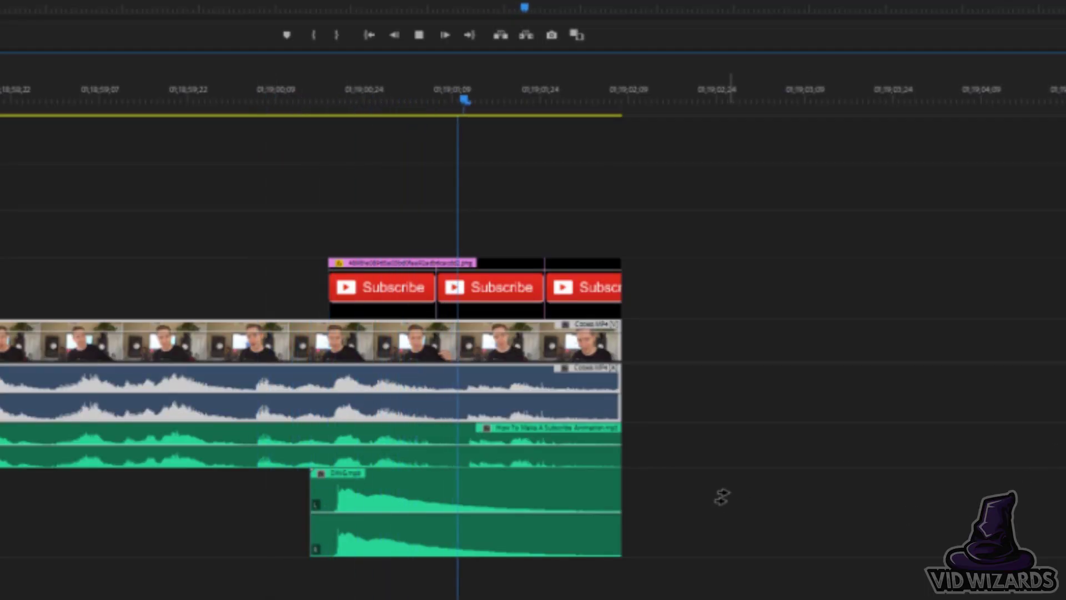
- Lower the volume of the DING.mp3 clip by about 4 dB and play the section back
key(space)
key(d)
key(v)
drag(369, 513, 358, 526)
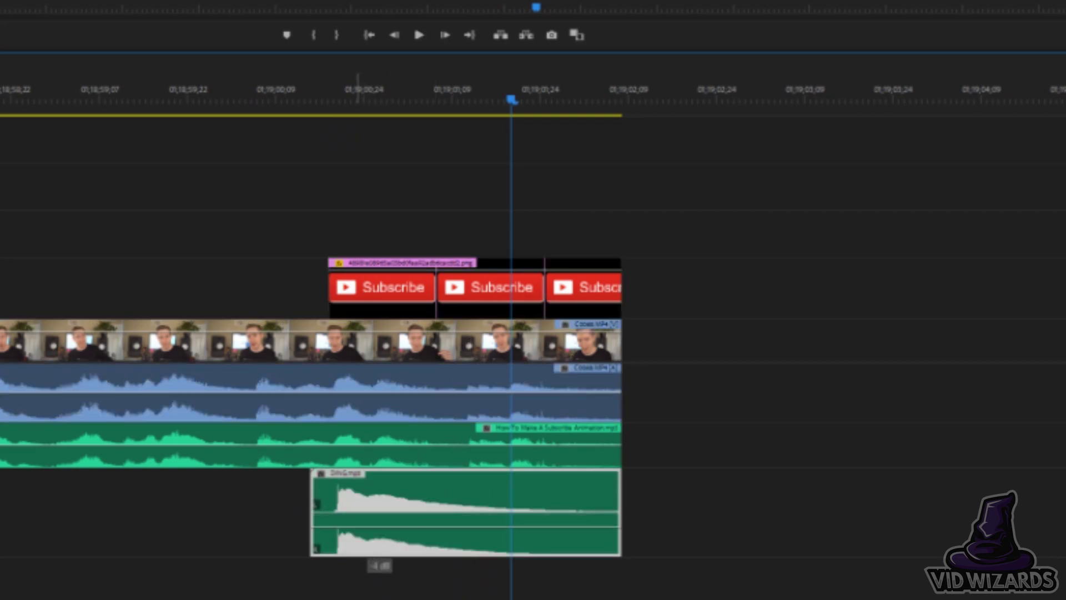
click(282, 102)
key(space)
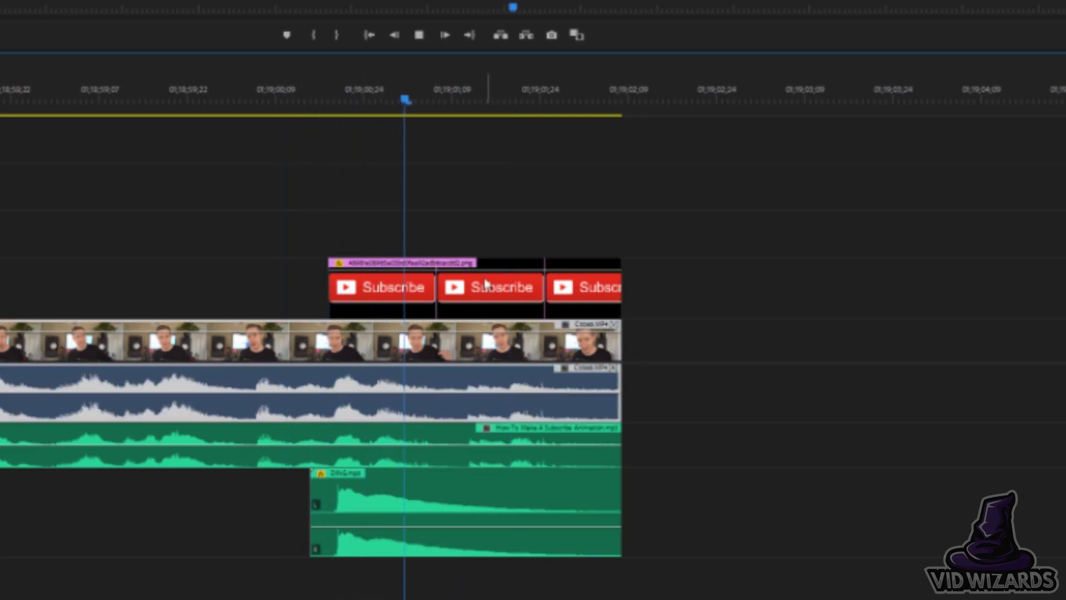
key(space)
- Reverse the playback of the DING.mp3 clip through its Speed/Duration settings
click(311, 114)
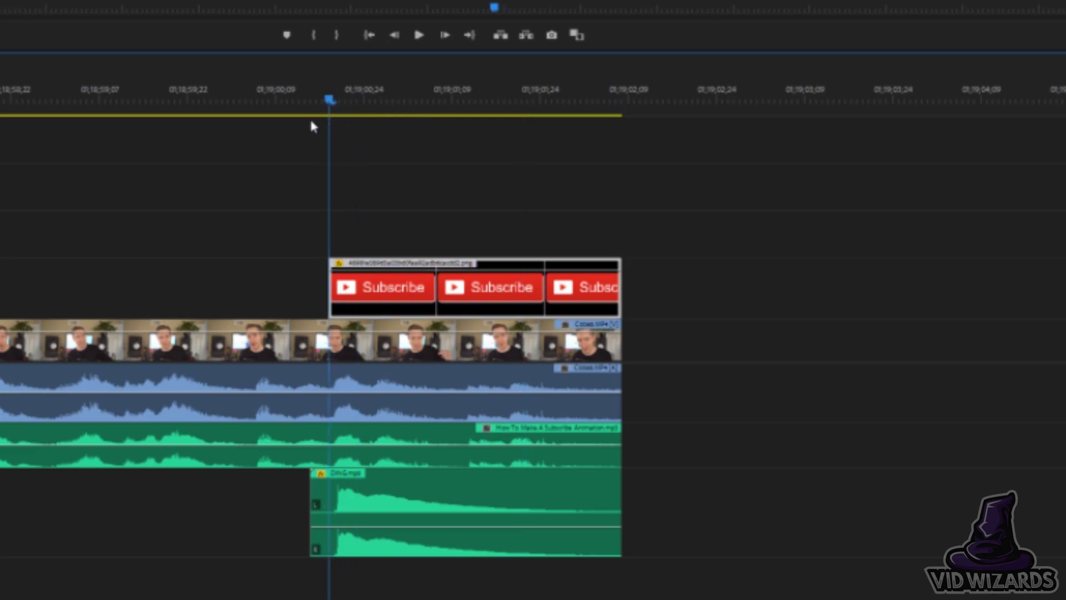
scroll(380, 205, down, 3)
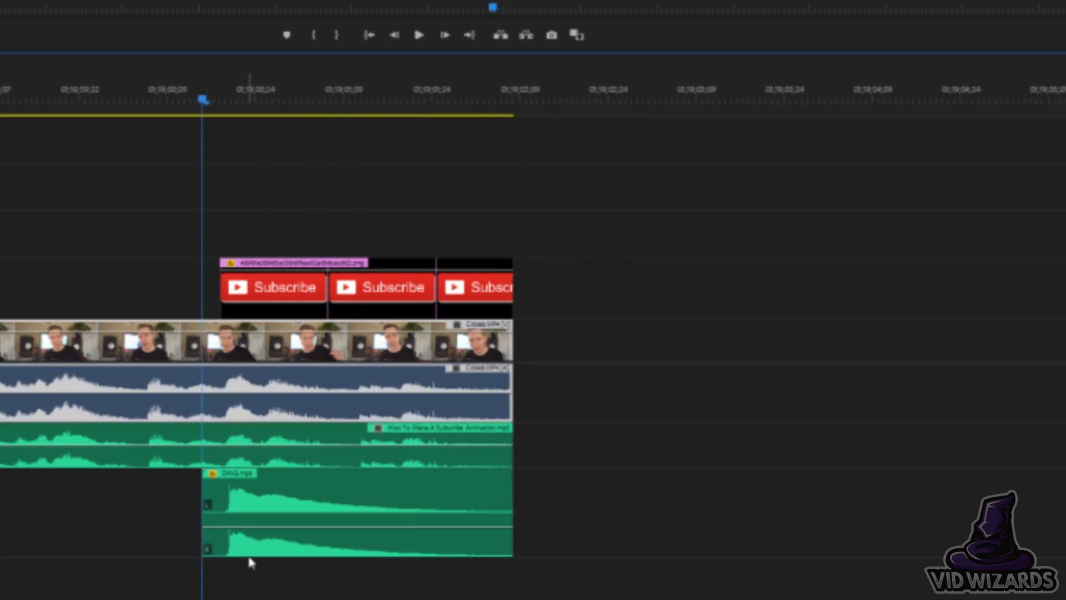
click(236, 513)
click(377, 207)
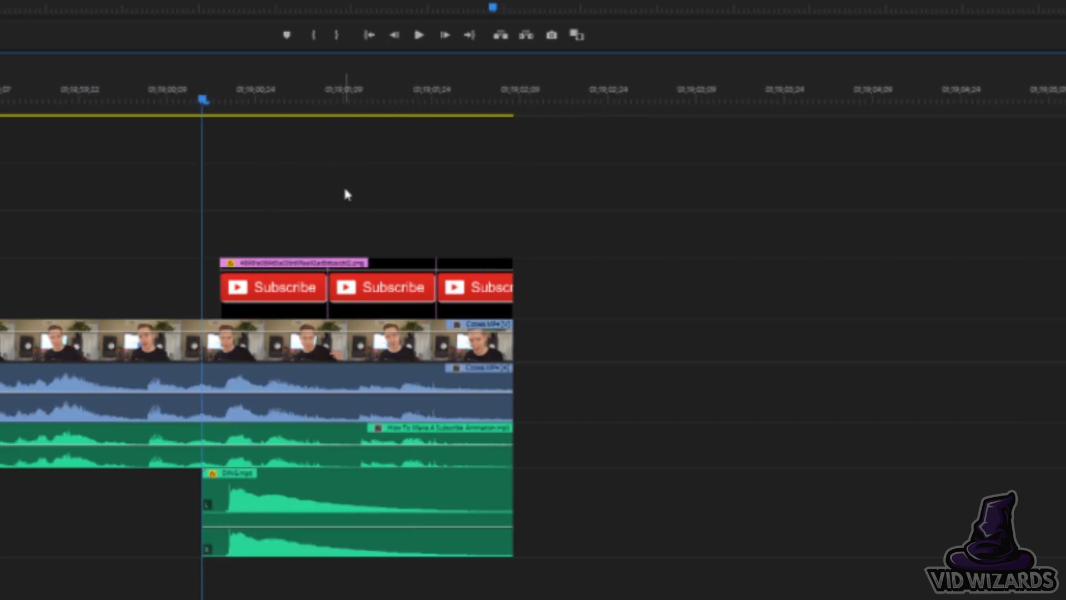
key(=)
scroll(345, 222, down, 4)
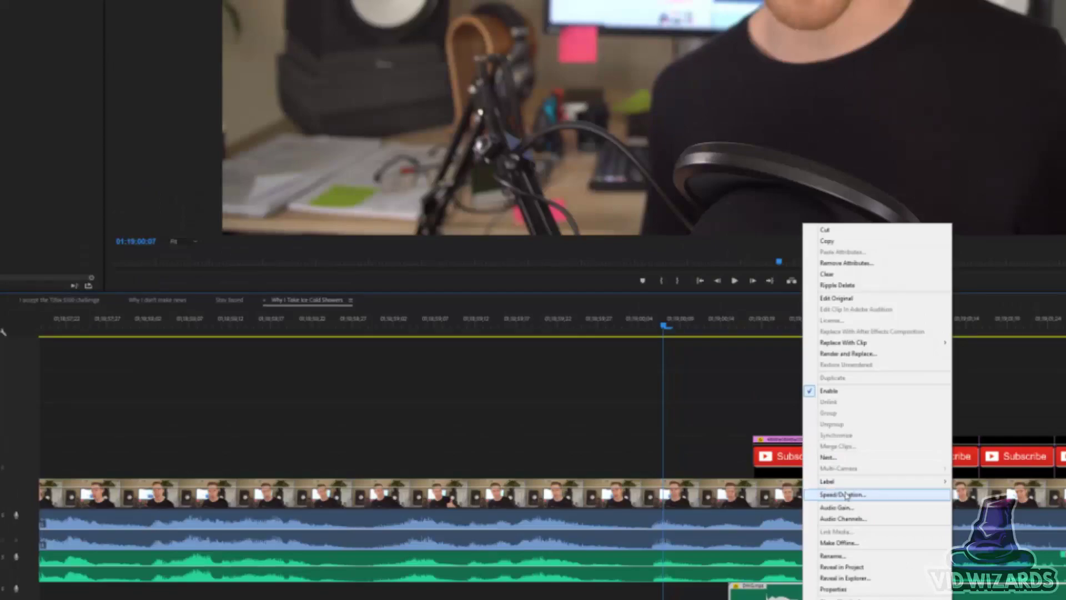
click(857, 495)
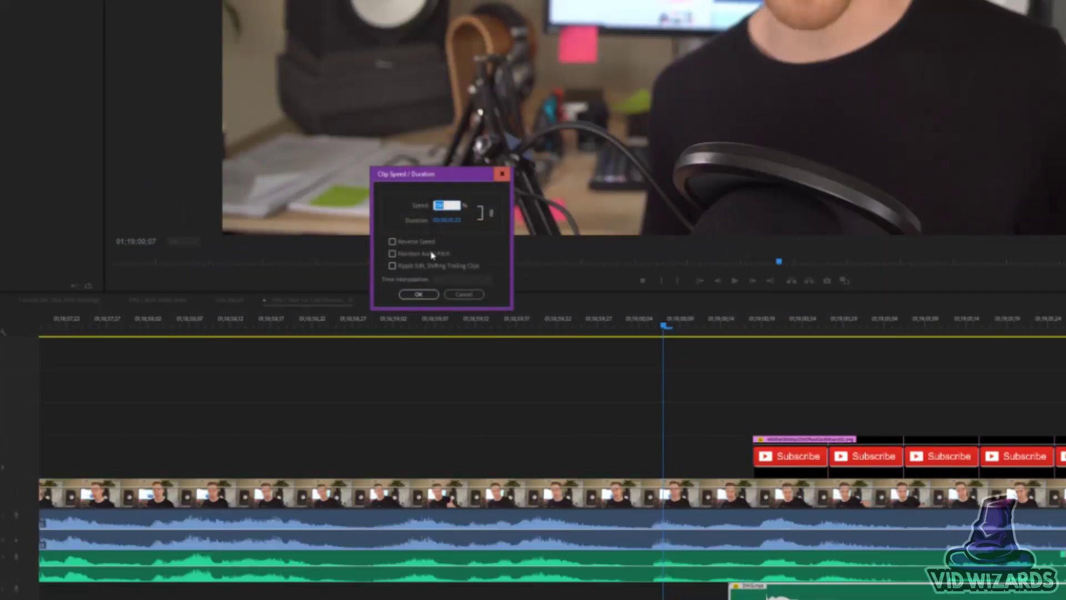
click(421, 293)
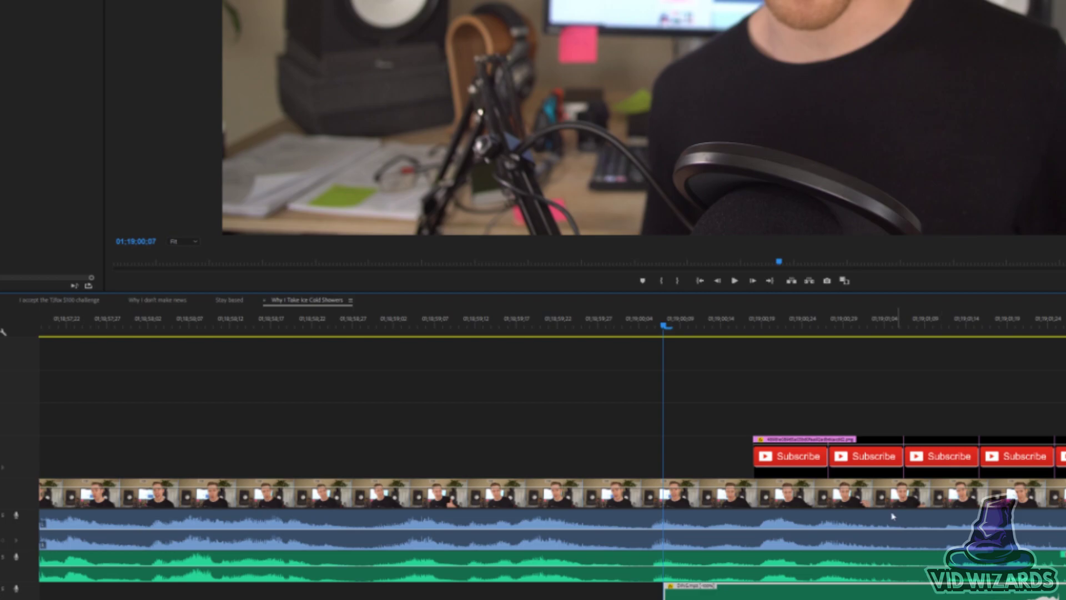
- Move the Subscribe clip close to the start of the reversed ding sound and shift both clips together earlier on the timeline
drag(857, 467, 783, 467)
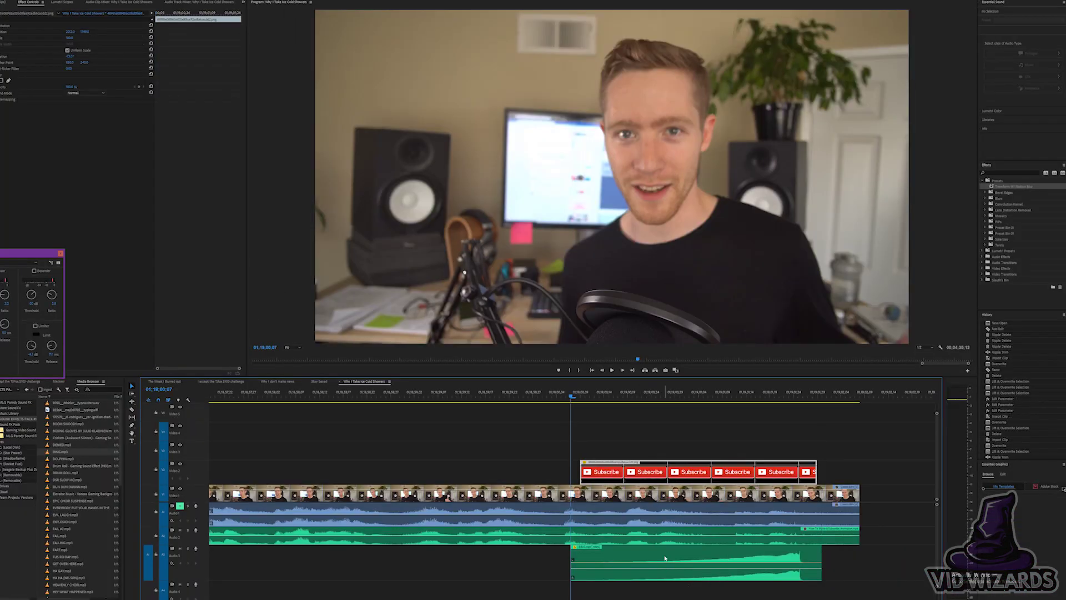
shift+click(823, 593)
drag(664, 562, 573, 563)
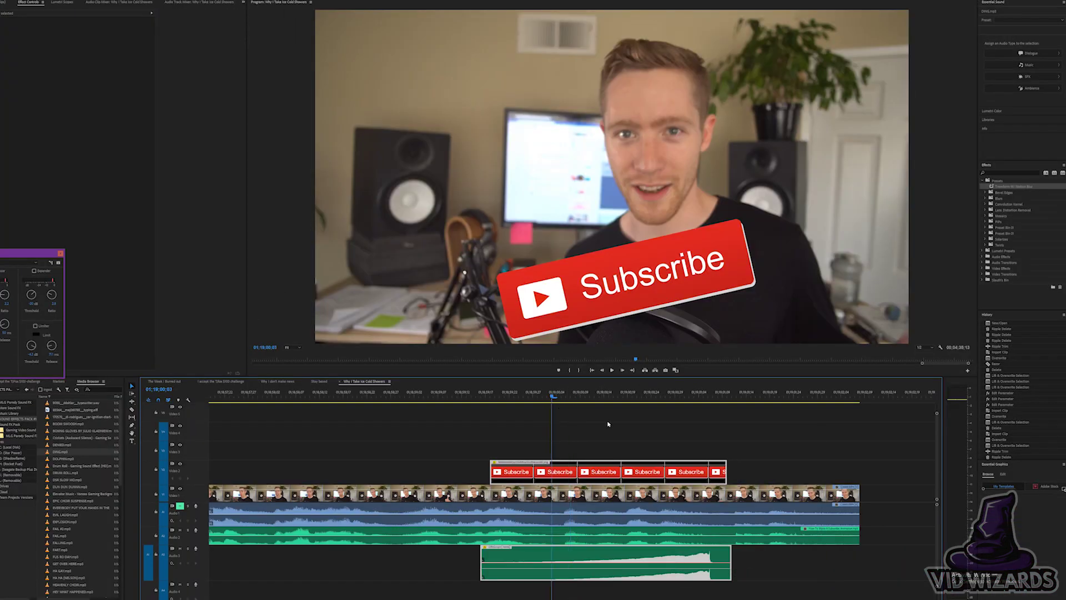
click(826, 554)
click(710, 566)
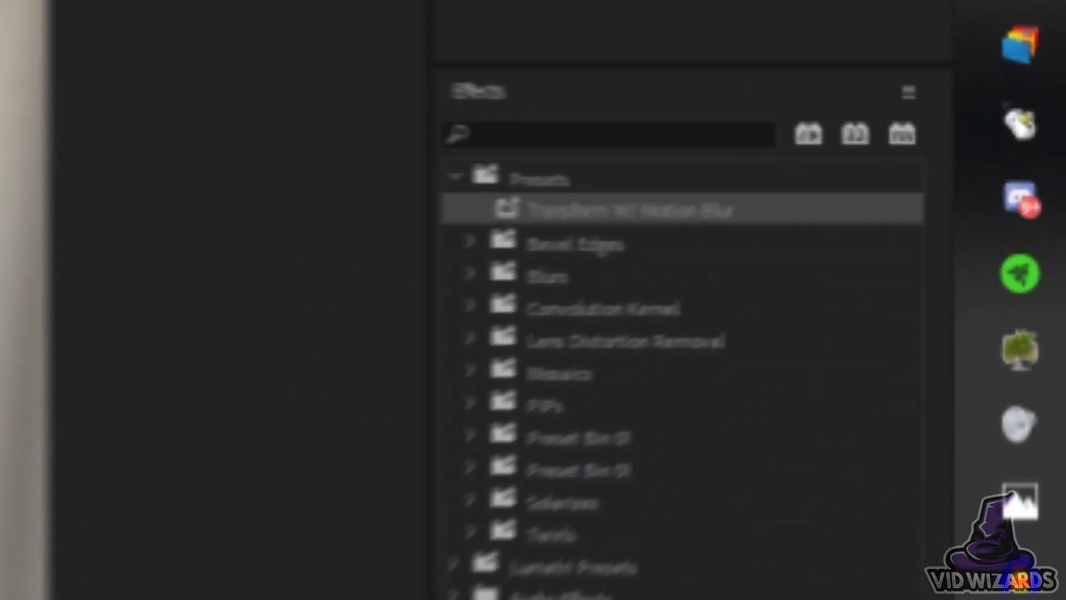
- Apply the Transform W/ Motion Blur preset to the Subscribe clip and keyframe its vertical position to 207 so the button slides into frame
drag(547, 217, 303, 221)
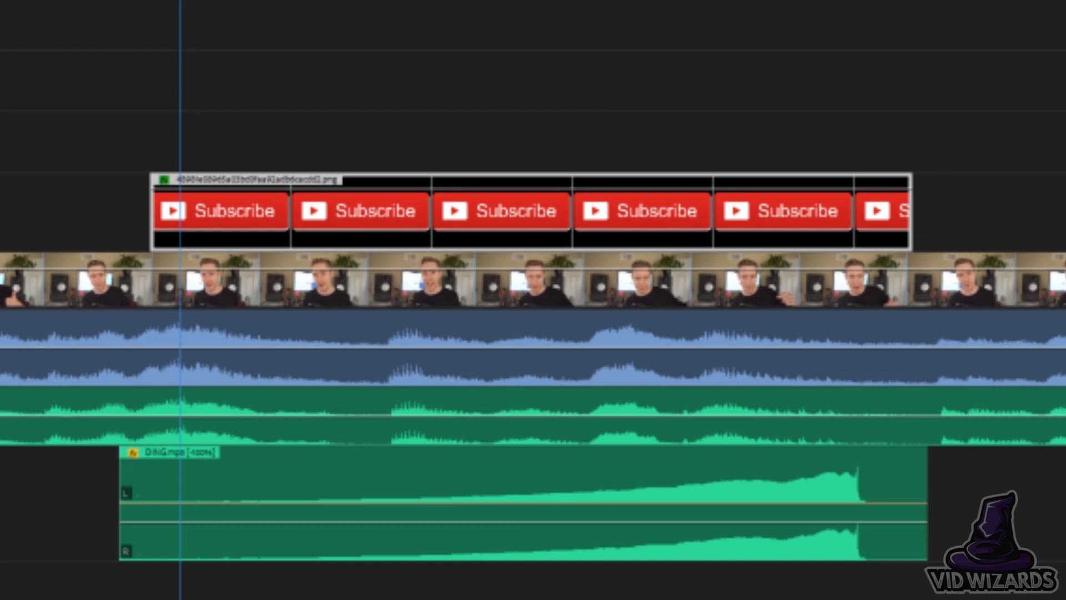
click(150, 2)
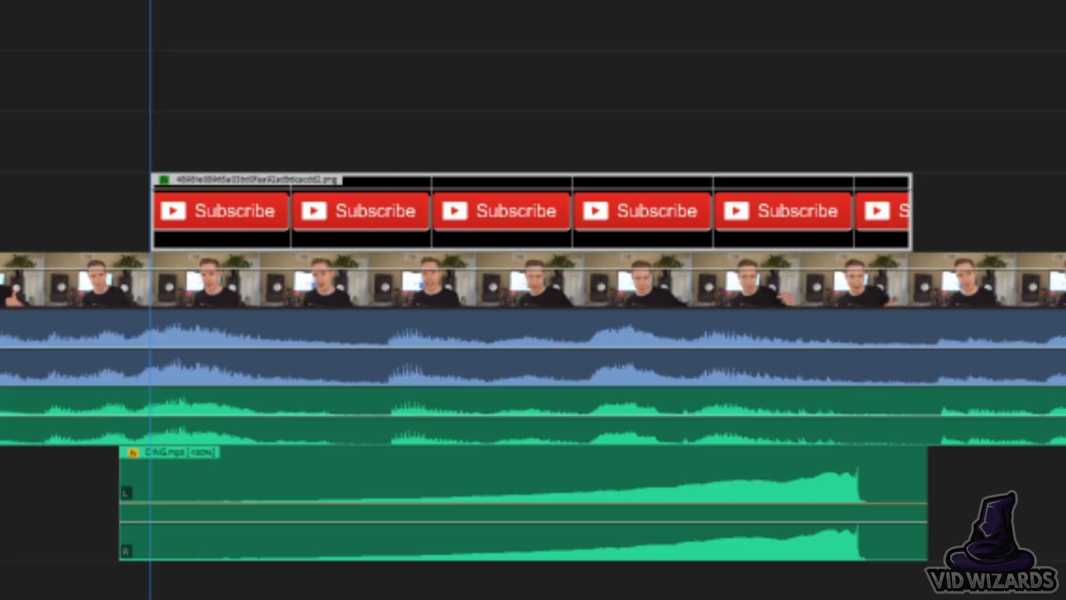
key(space)
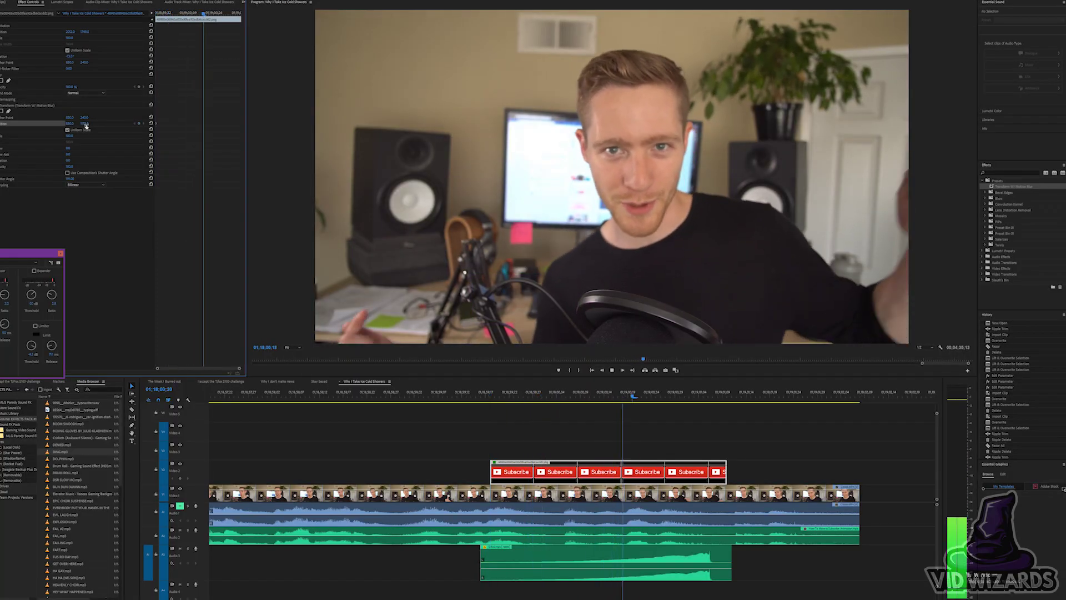
drag(85, 124, 3, 124)
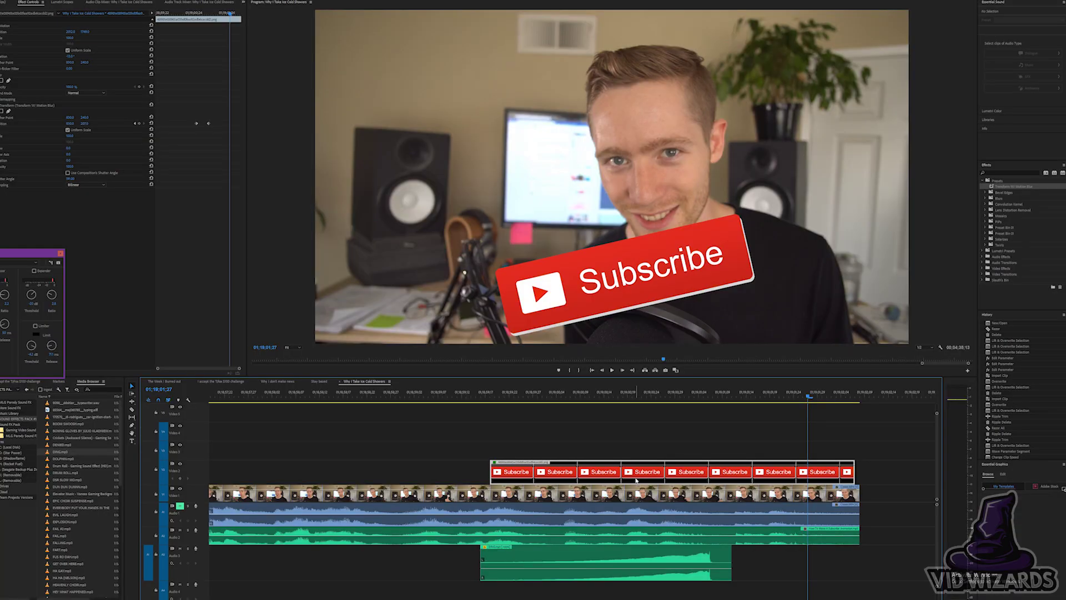
- Shift the Subscribe clip and the reversed ding sound together to an earlier point on the timeline and play the section
shift+click(637, 481)
shift+click(648, 558)
shift+click(658, 482)
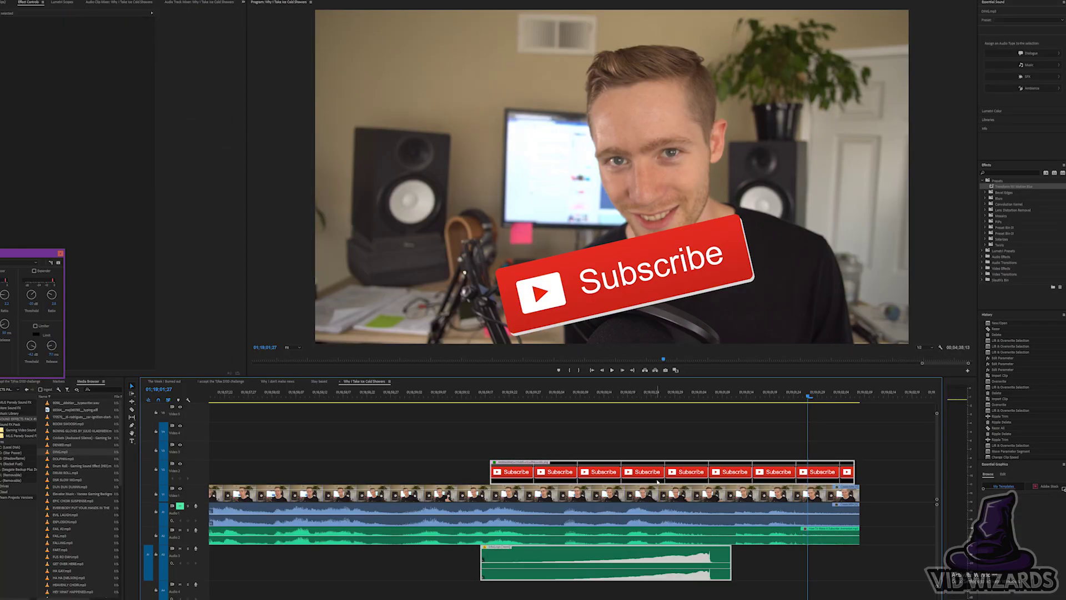
drag(648, 483, 567, 475)
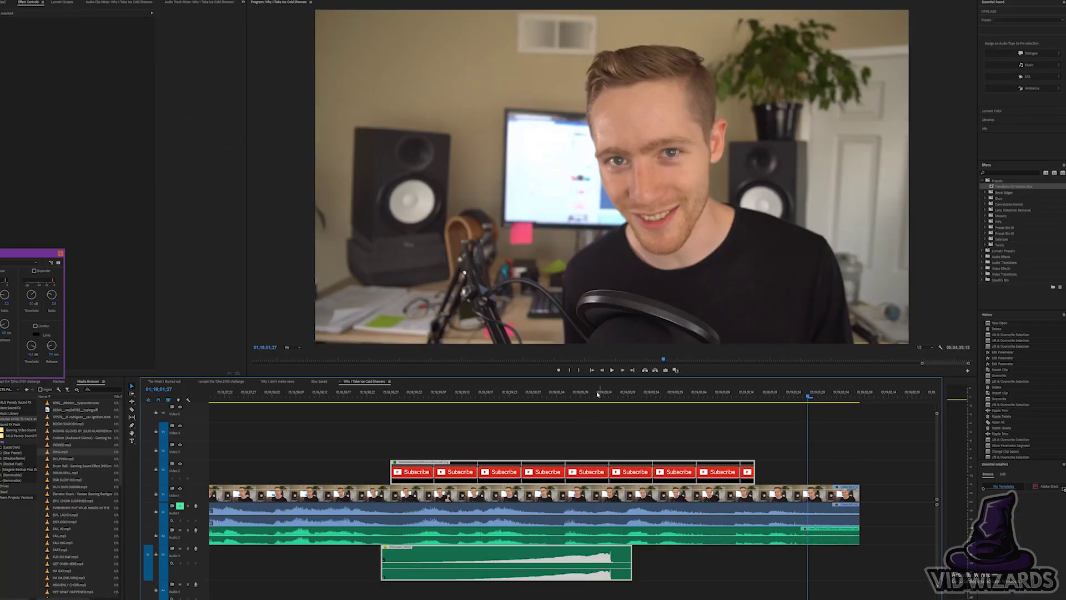
drag(628, 399, 671, 419)
key(space)
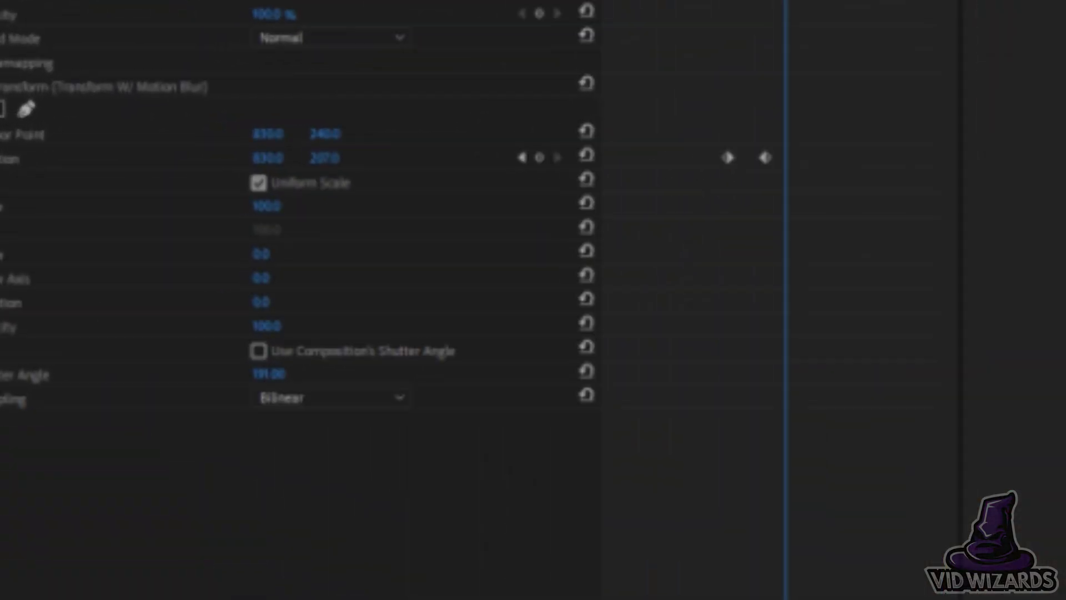
- Keyframe the Subscribe clip's Transform rotation from 0 to 360 degrees and preview the spin
click(1, 160)
click(211, 13)
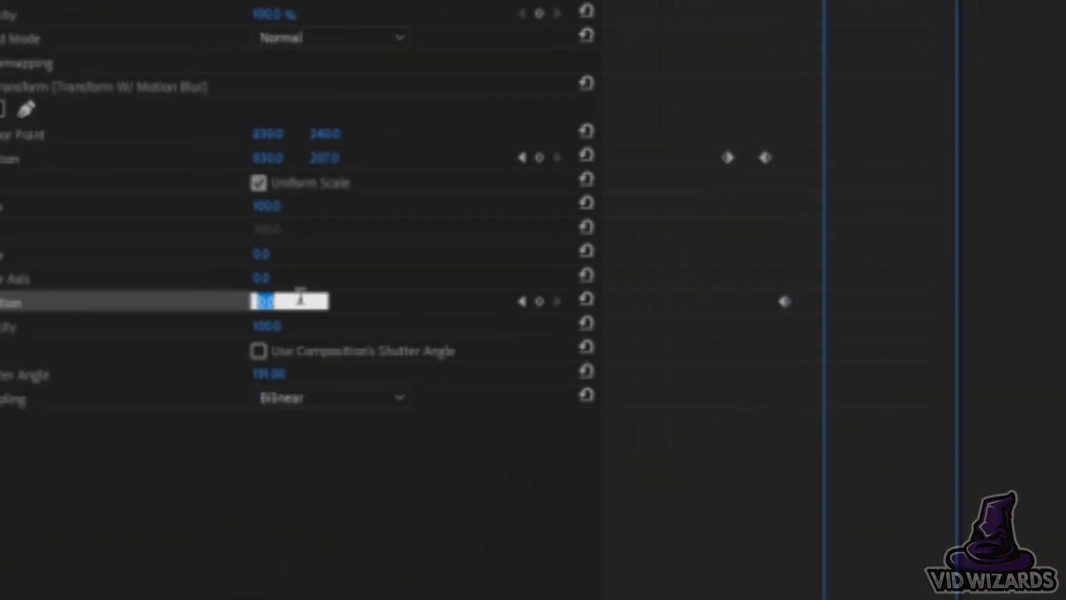
text(360)
key(Return)
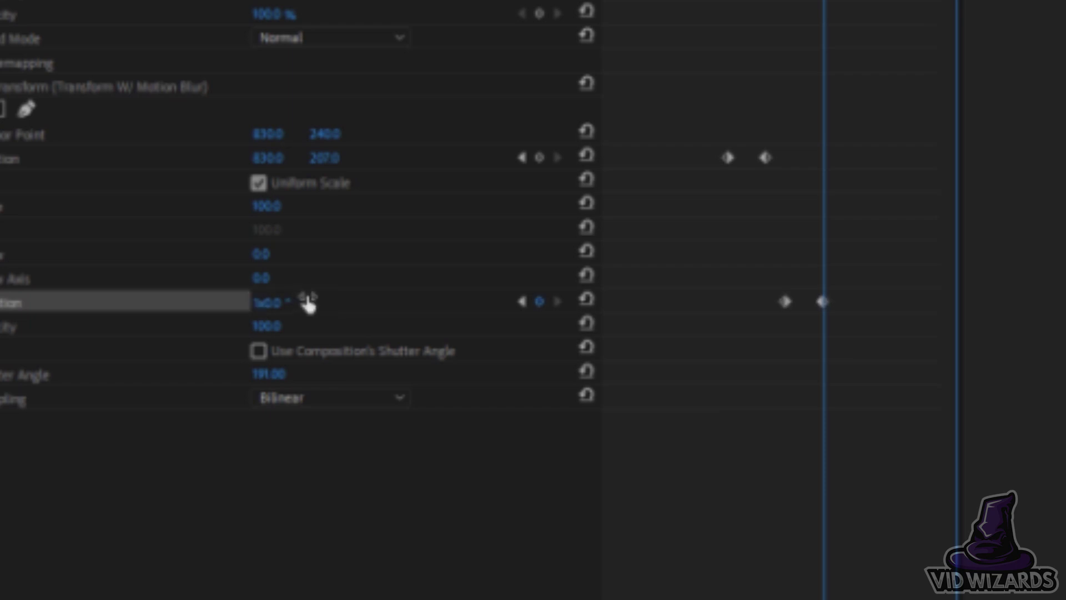
key(space)
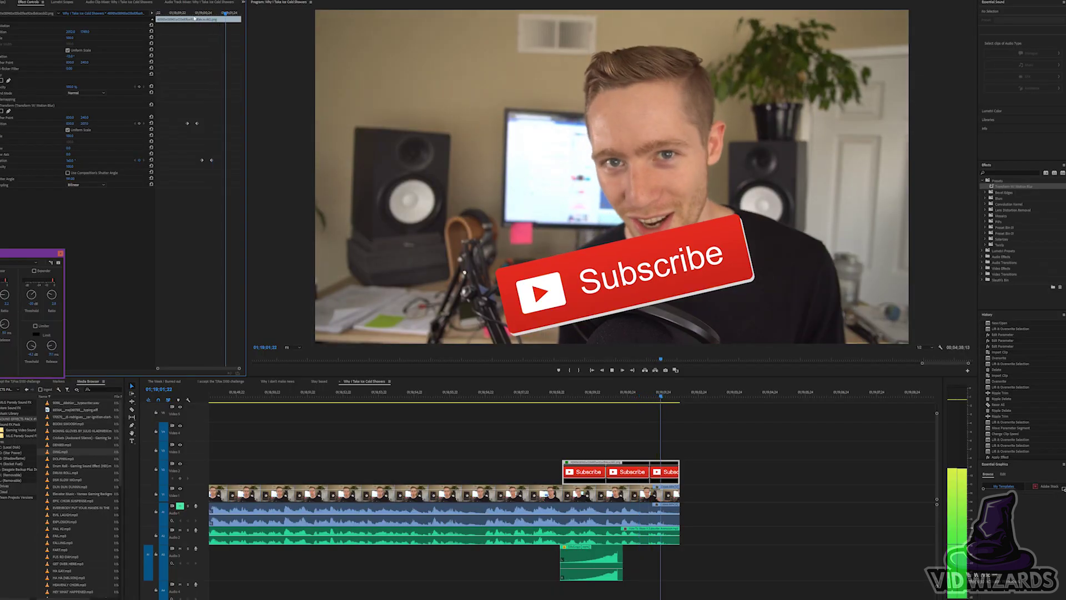
click(191, 14)
key(space)
click(190, 14)
key(space)
key(space)
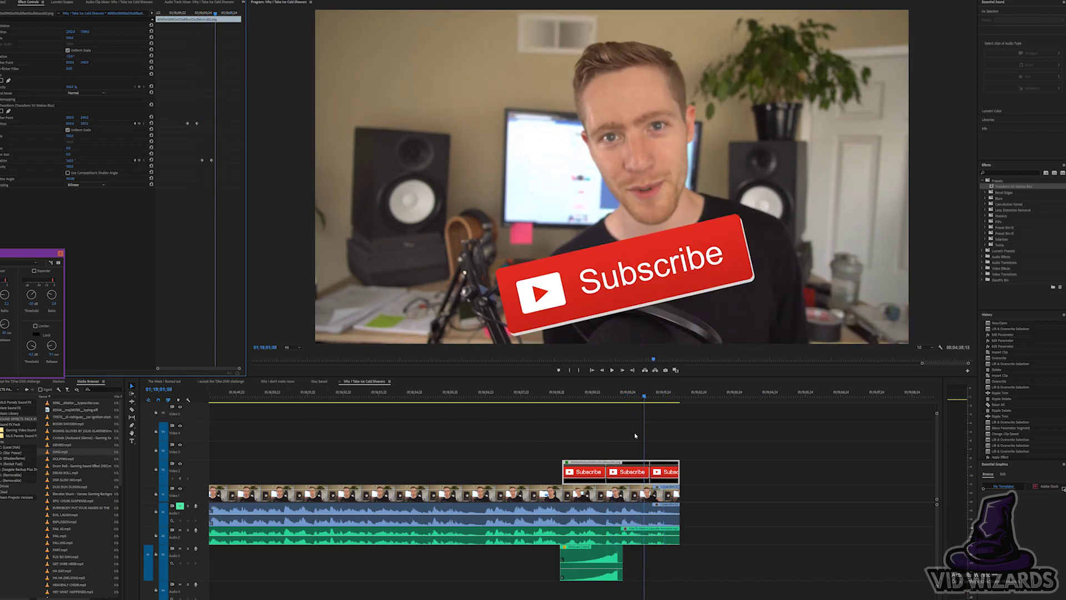
- Set the temporal interpolation of the Subscribe clip's Transform position and rotation keyframes to Bezier and preview the smoothed animation
click(135, 161)
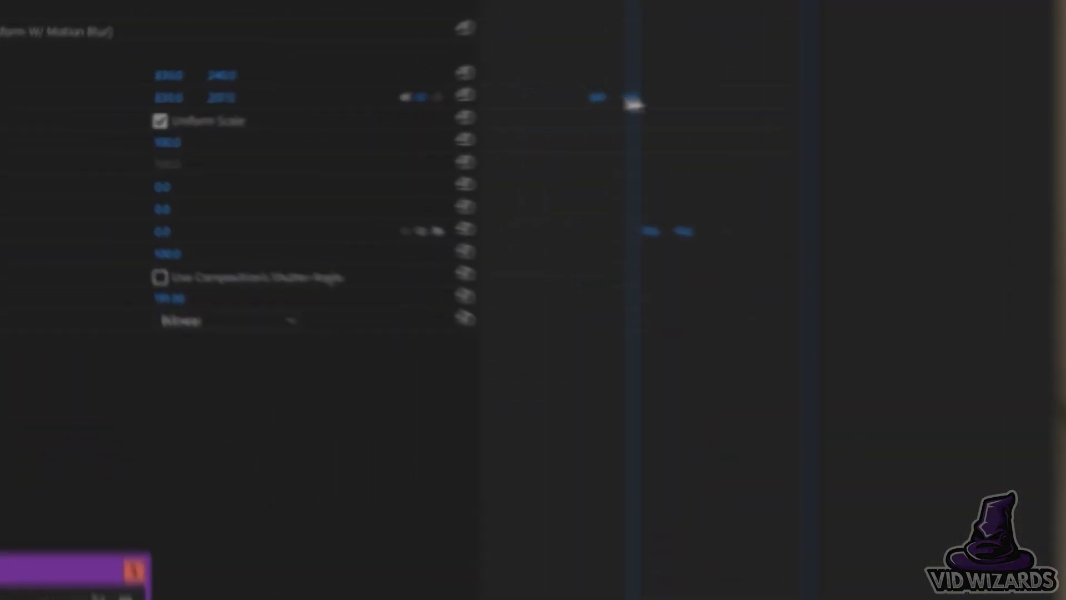
right_click(196, 123)
mouse_move(758, 269)
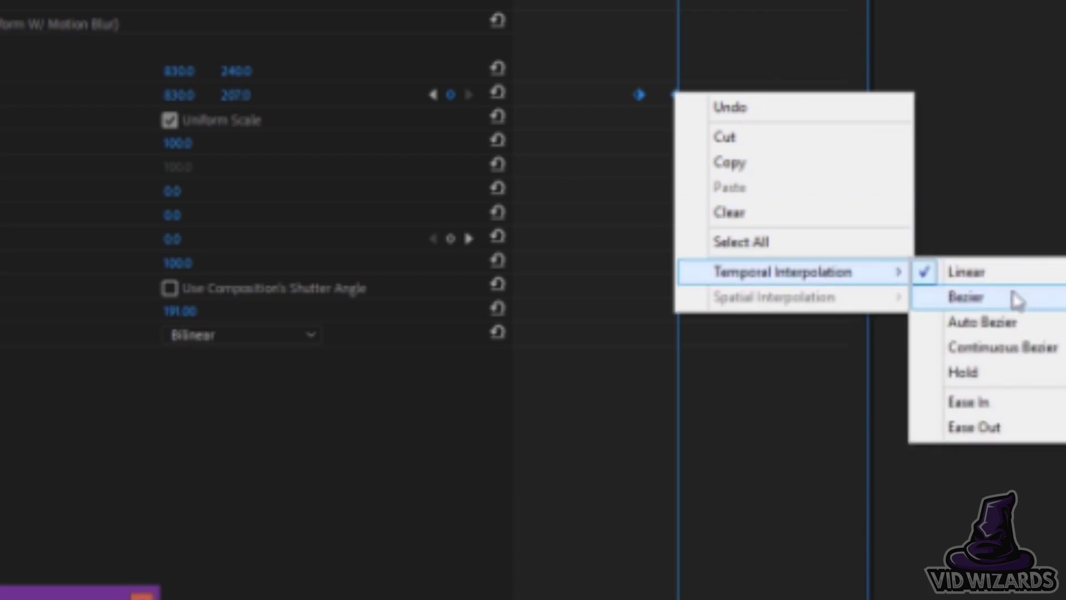
click(1014, 298)
key(Up)
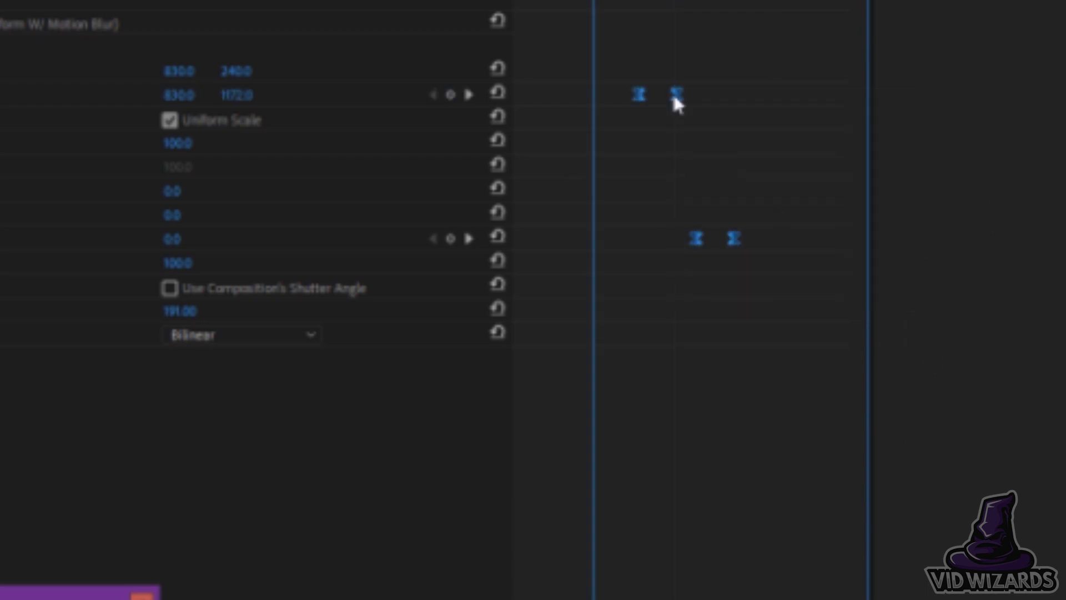
click(682, 306)
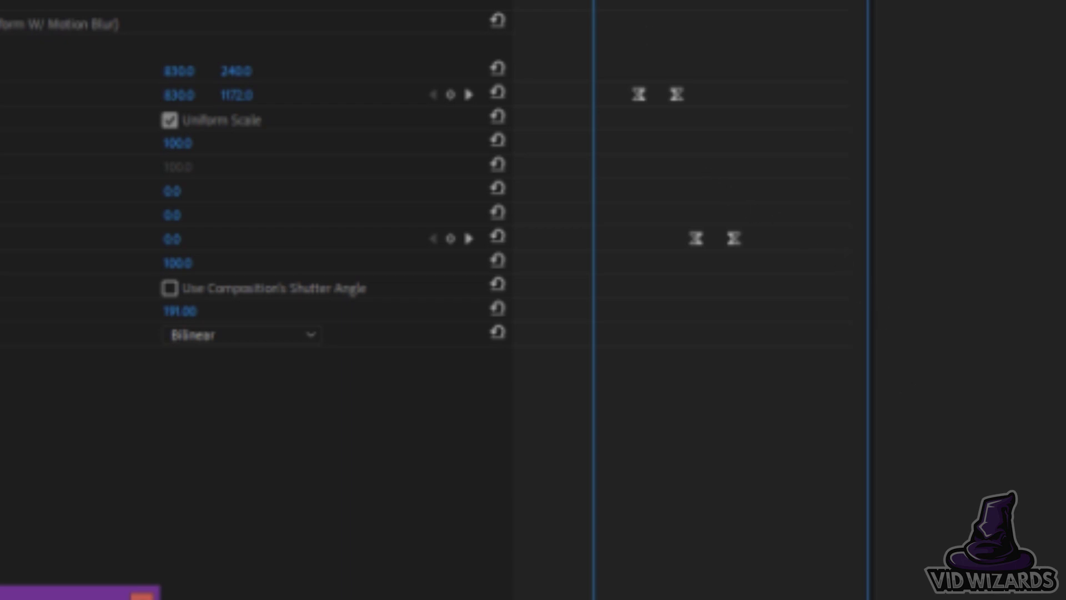
key(space)
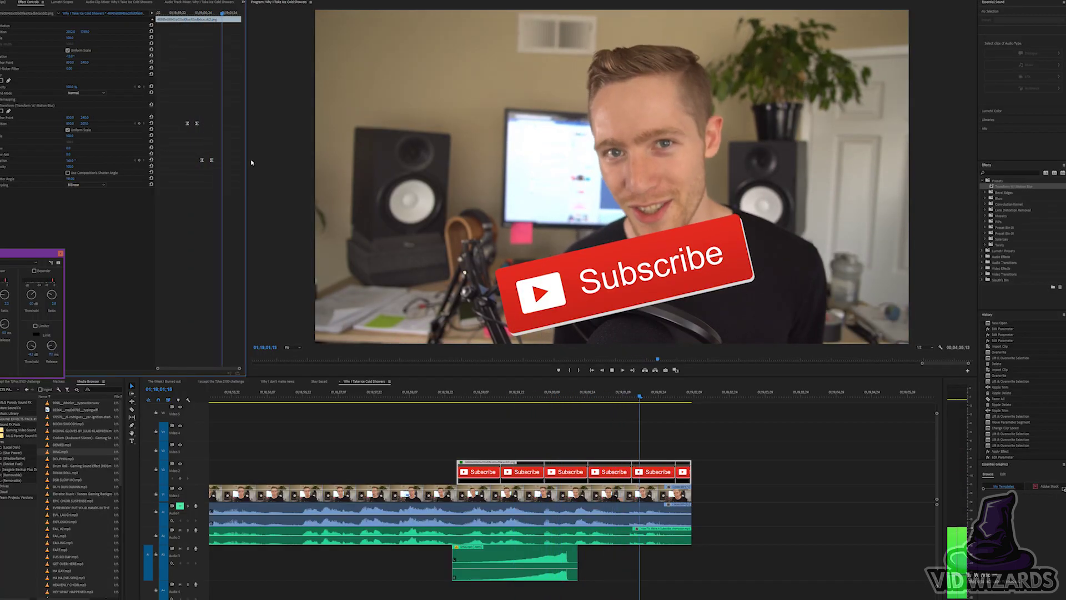
key(space)
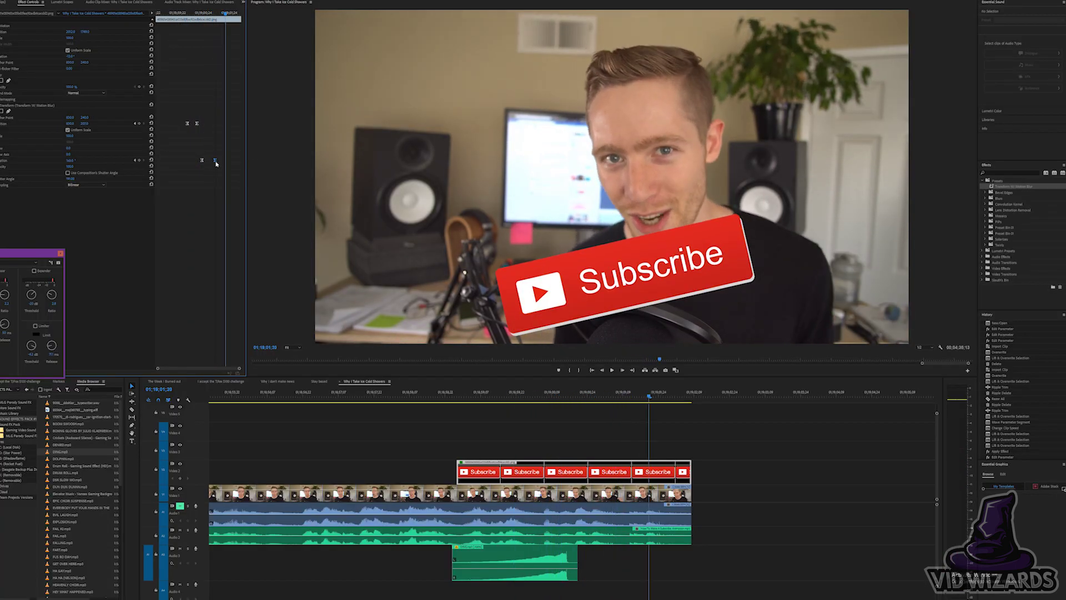
- Add a swoosh sound effect on a free audio track beneath the Subscribe button's spin and play the section
click(193, 14)
drag(65, 524, 609, 593)
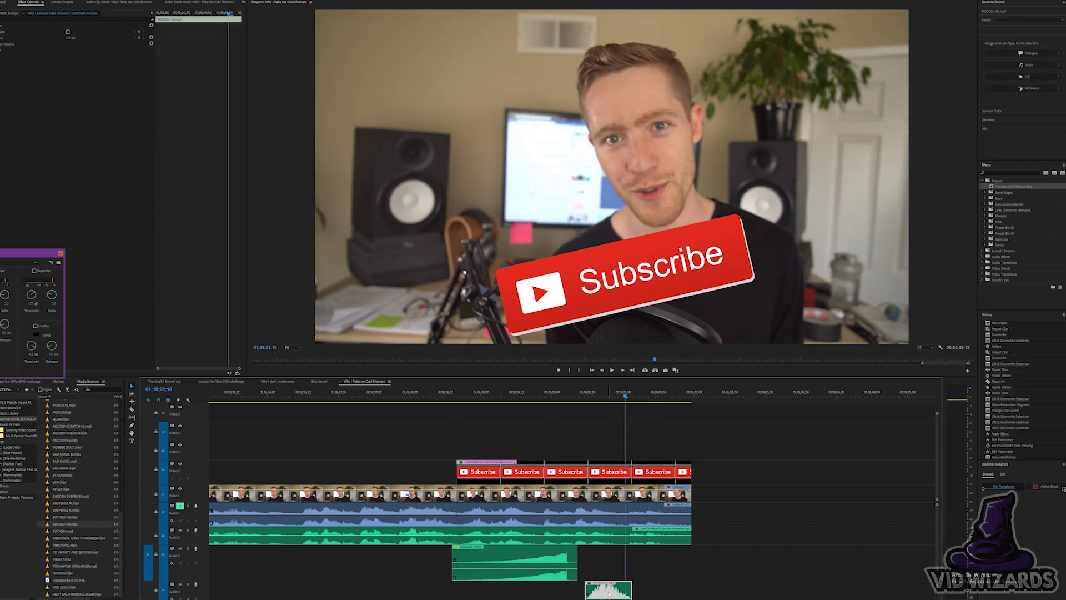
click(588, 394)
key(space)
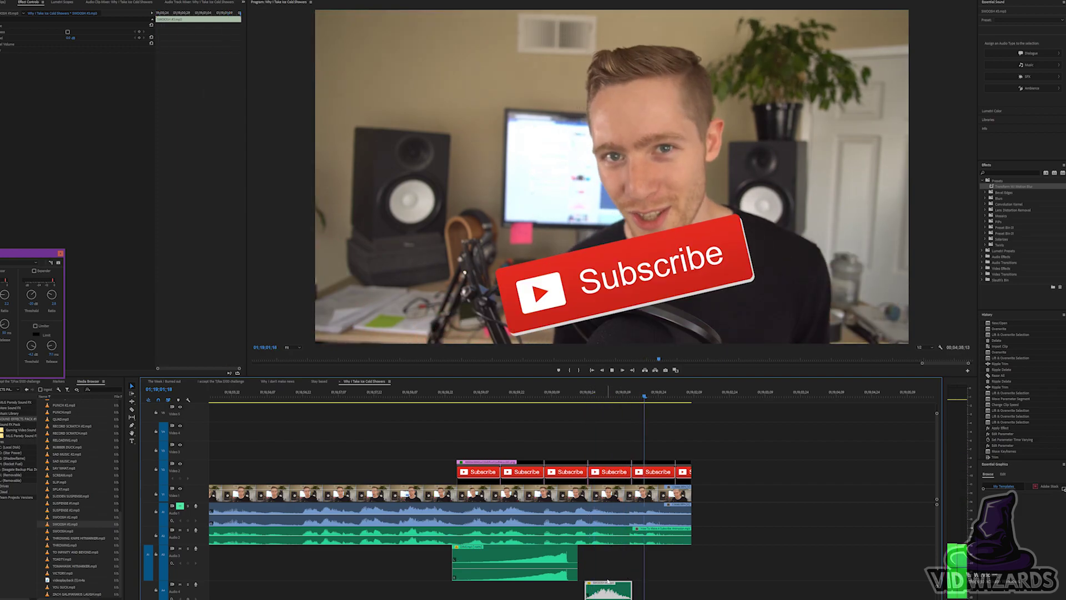
click(577, 472)
key(space)
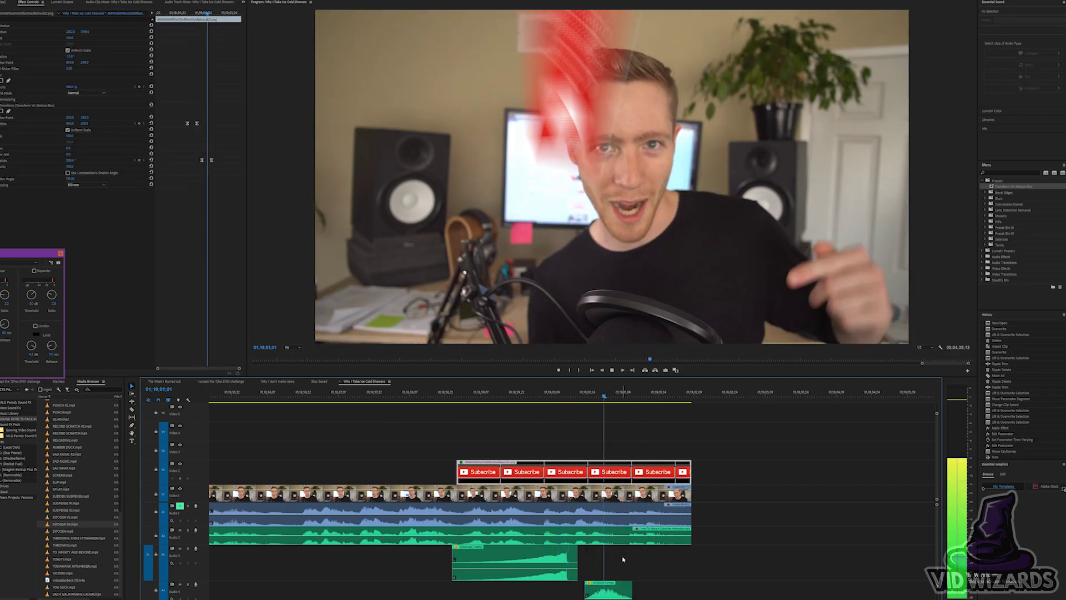